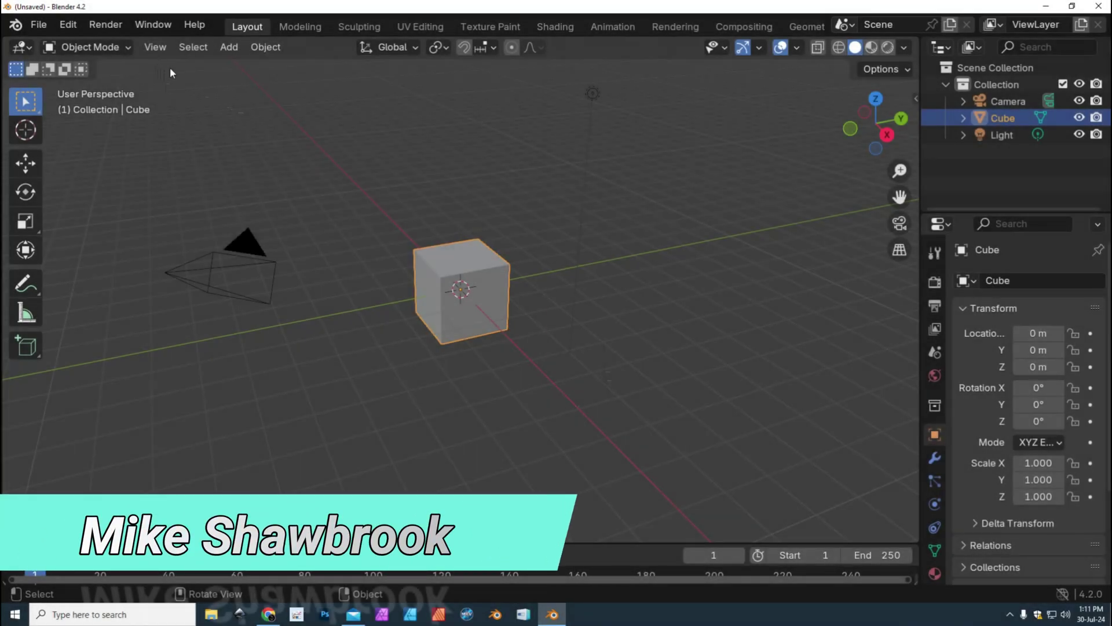
Box-select the default camera, cube and light, then delete all three
drag(170, 66, 653, 417)
key(Delete)
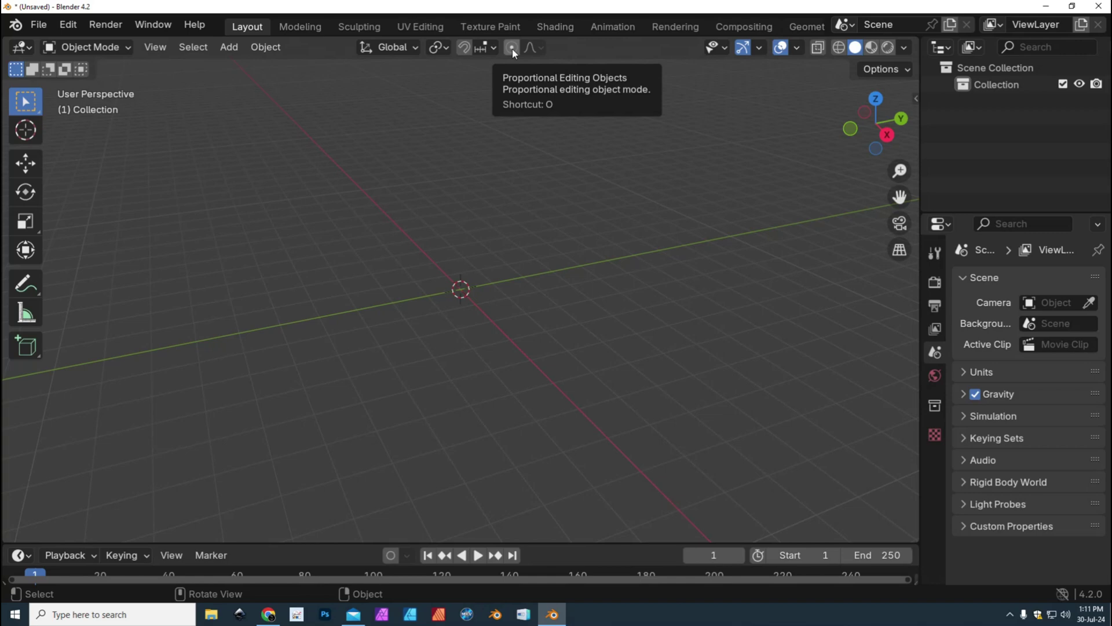
Enable proportional editing and add a mesh plane at the world origin
key(o)
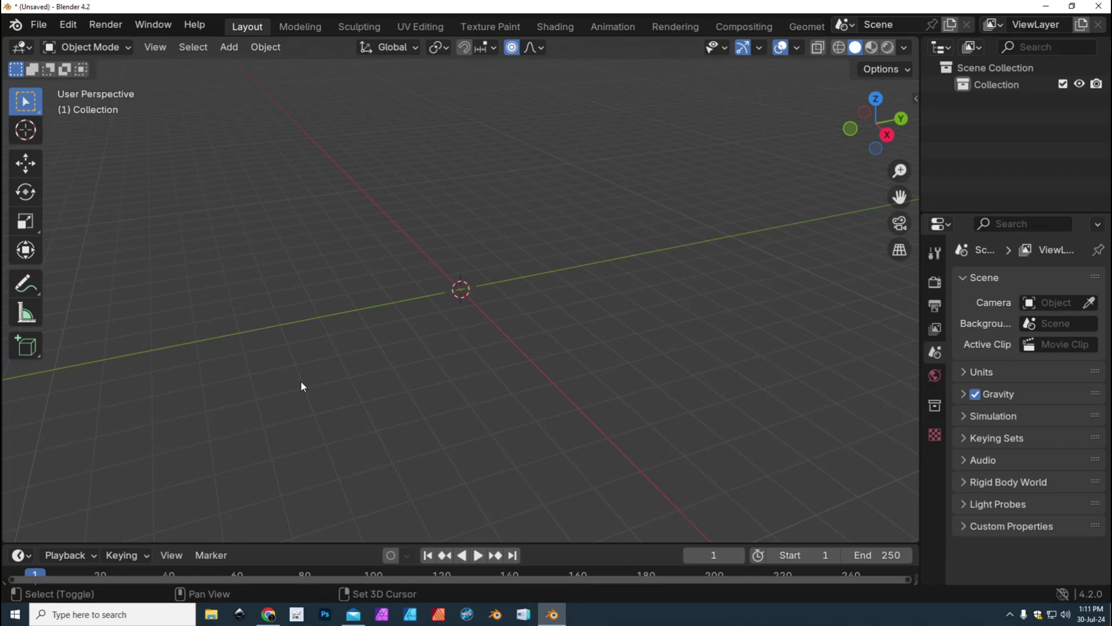
key(shift+a)
mouse_move(219, 275)
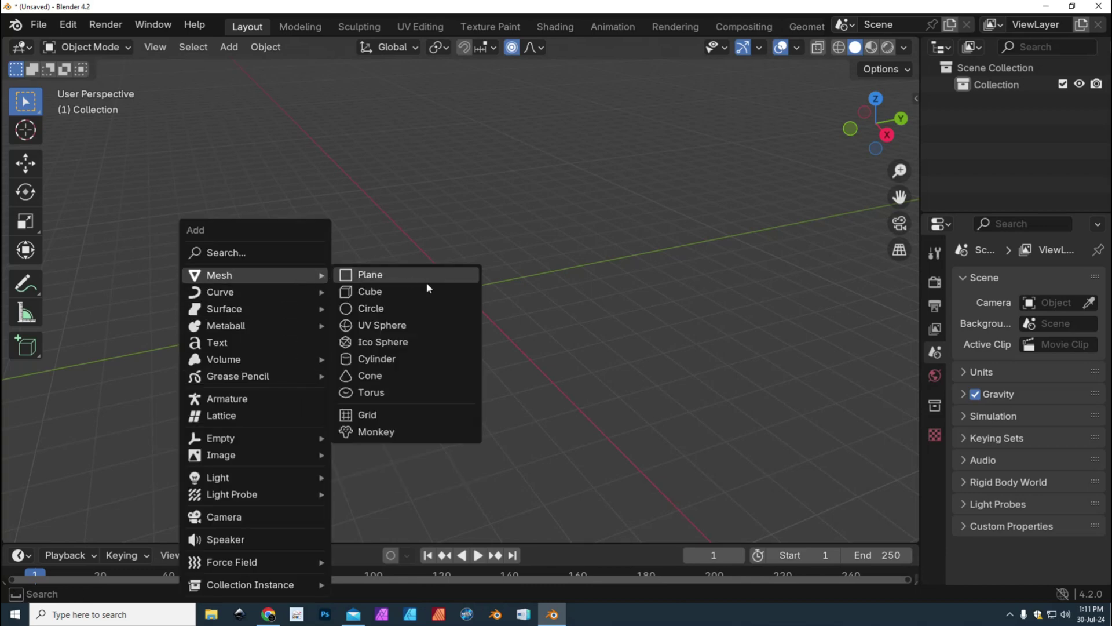
click(426, 282)
scroll(459, 348, up, 1)
scroll(489, 357, up, 1)
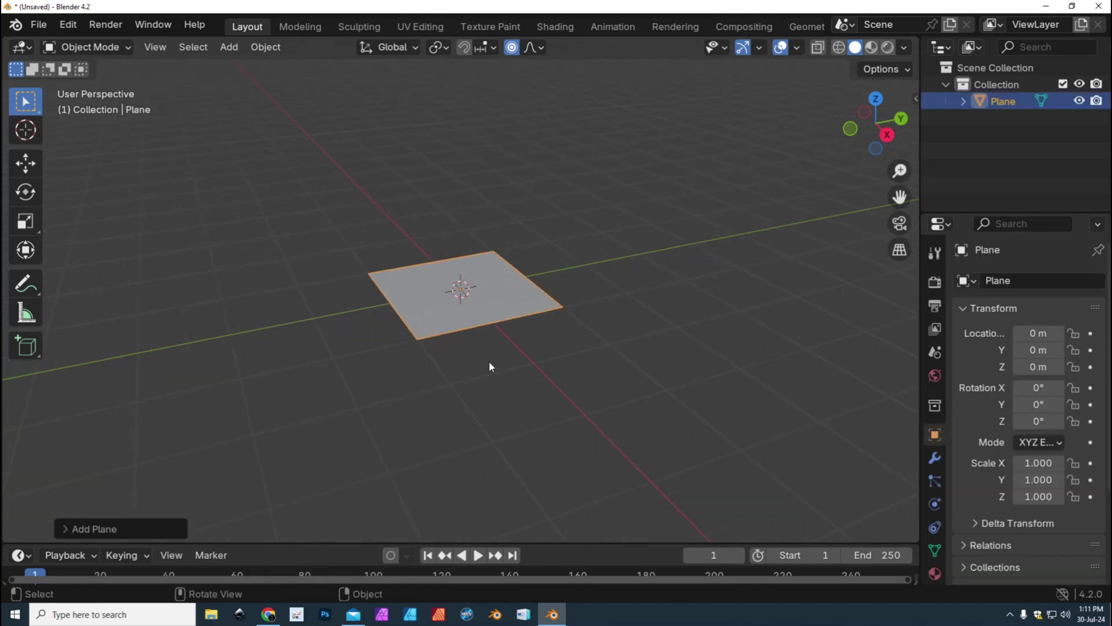
scroll(489, 361, up, 2)
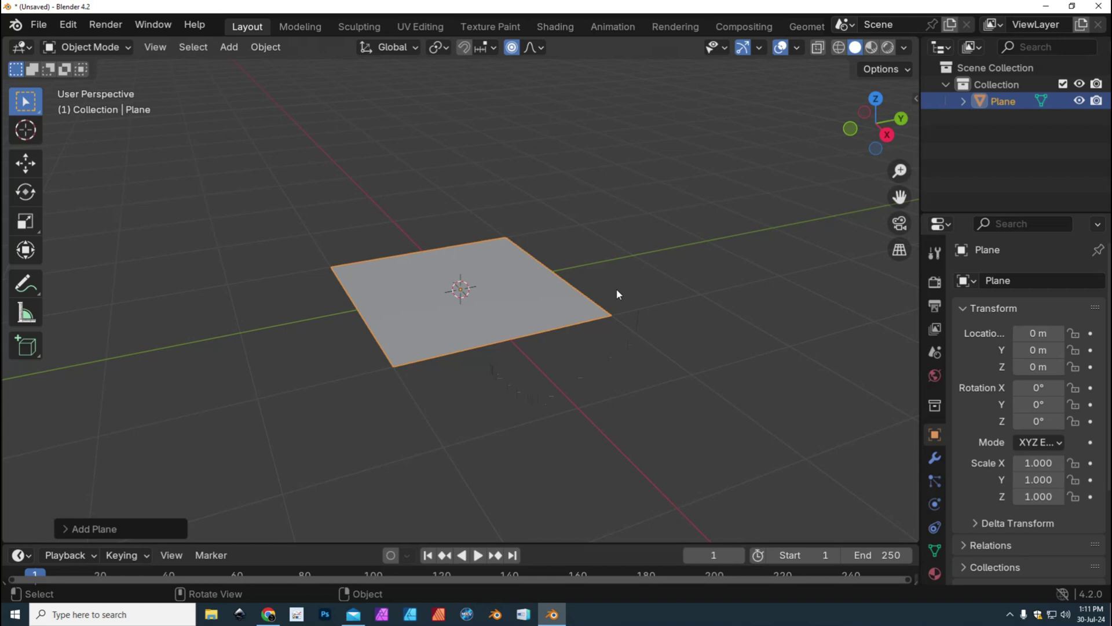
Enter Edit Mode, subdivide the plane with 30 cuts, and deselect everything
click(87, 47)
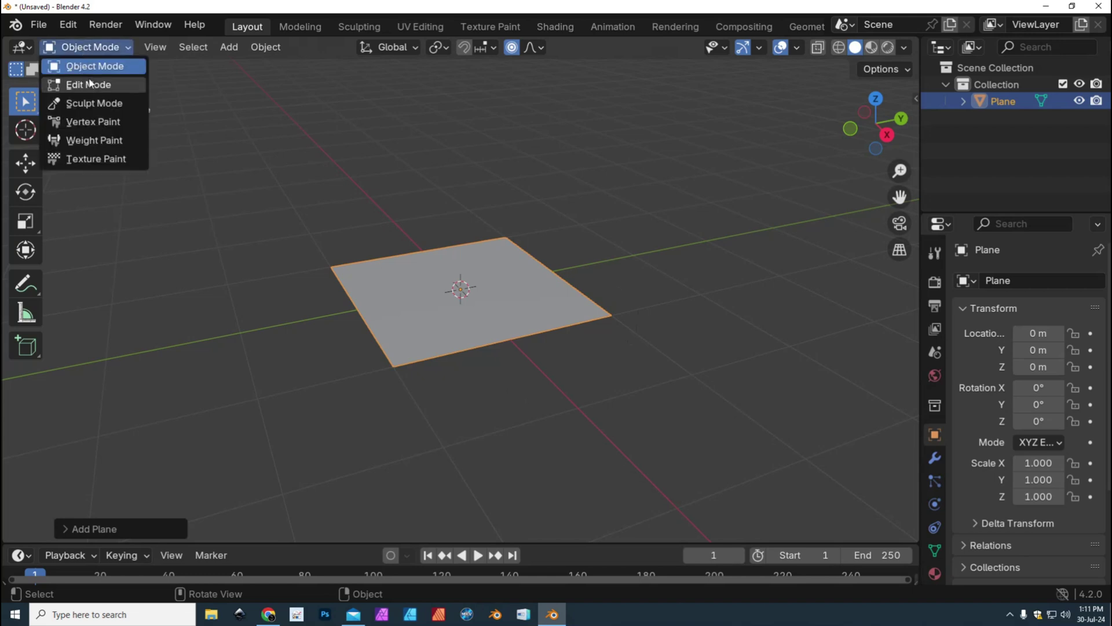
click(94, 82)
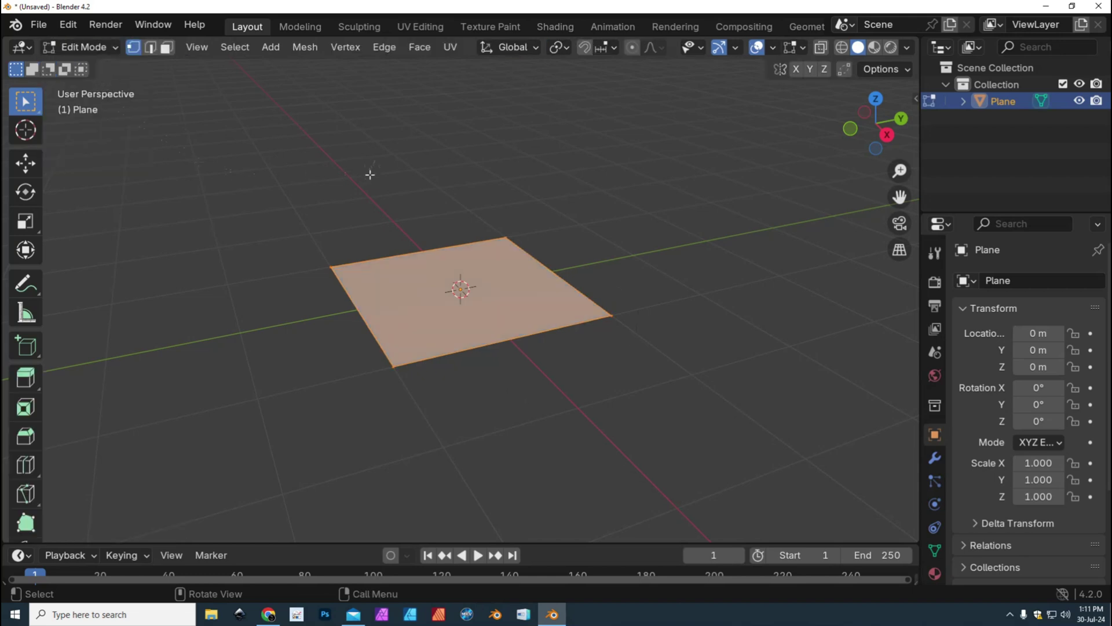
key(ctrl+v)
click(301, 172)
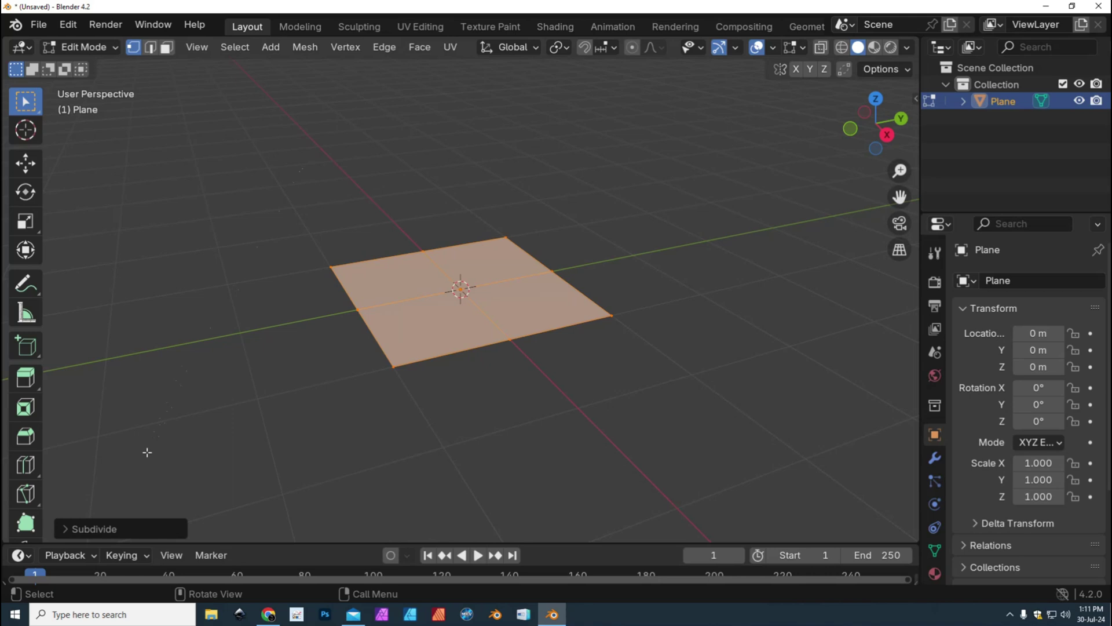
click(109, 519)
click(245, 414)
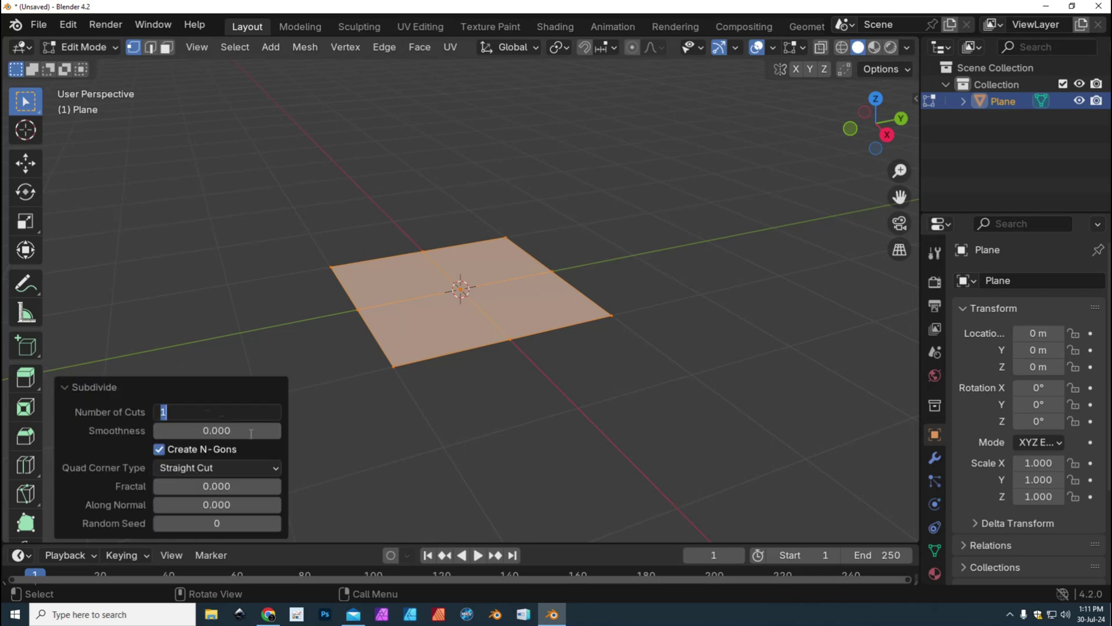
text(30)
key(Return)
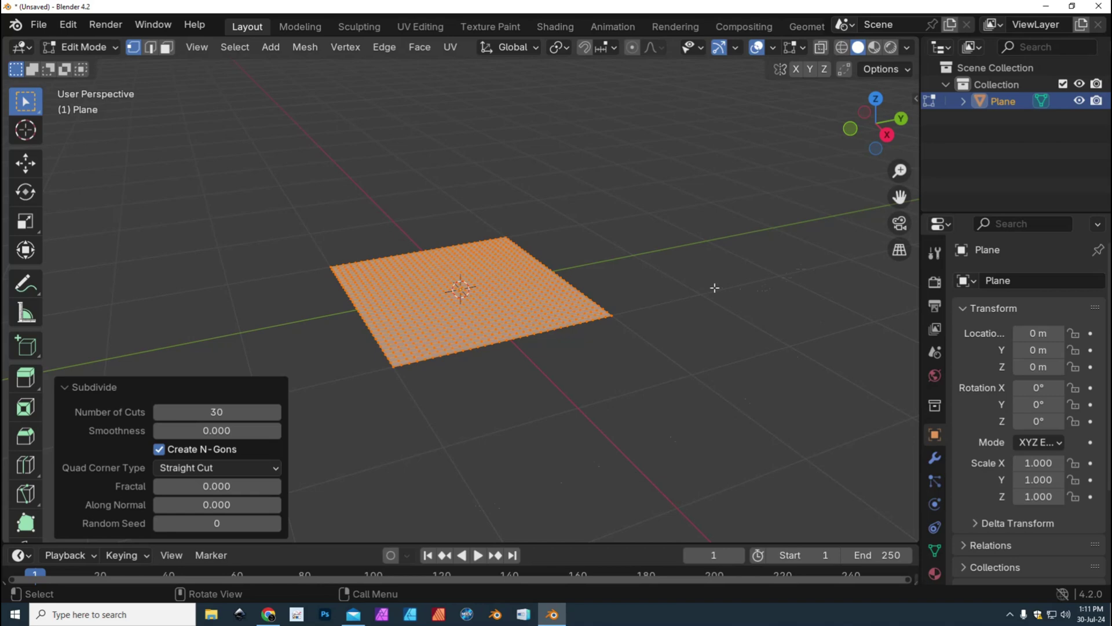
click(715, 288)
scroll(711, 281, up, 3)
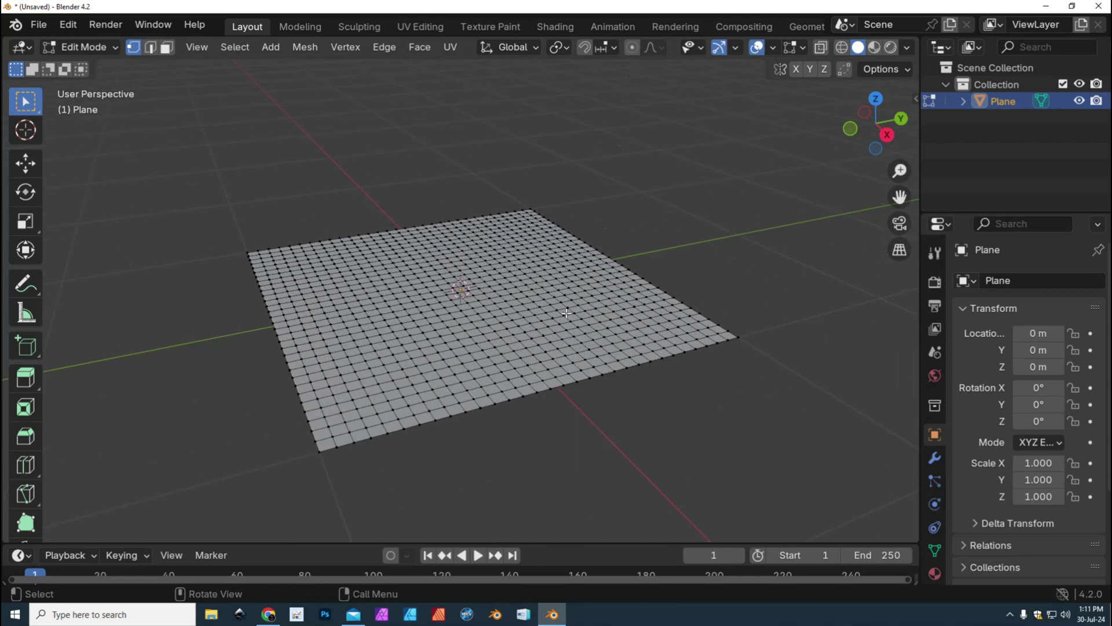
Extrude a vertex patch right of centre into a column, then undo it
drag(543, 308, 601, 352)
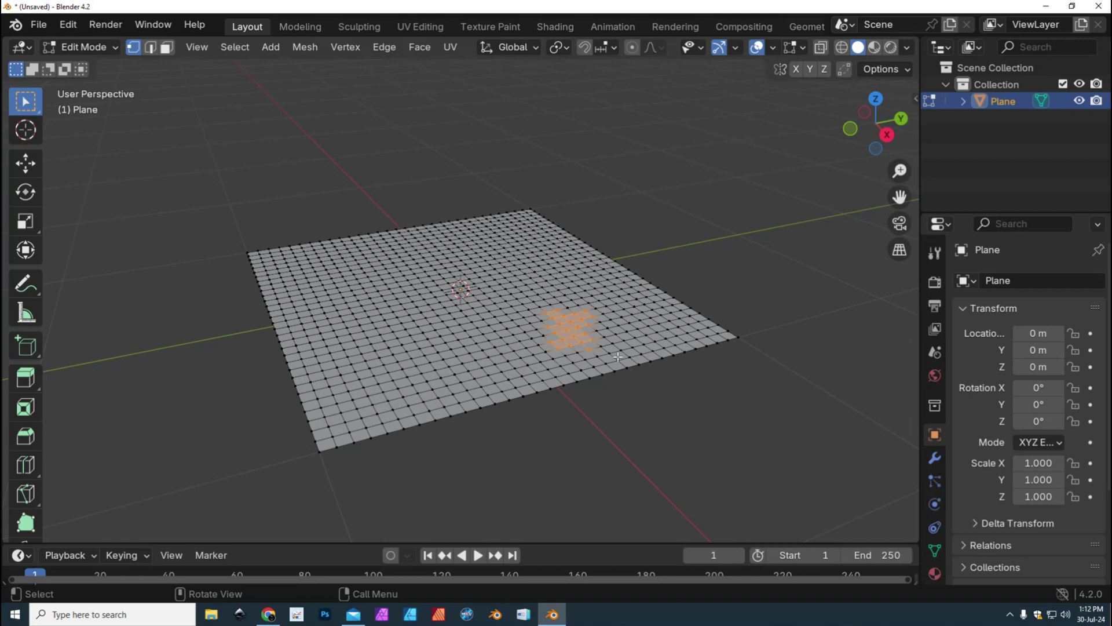
key(e)
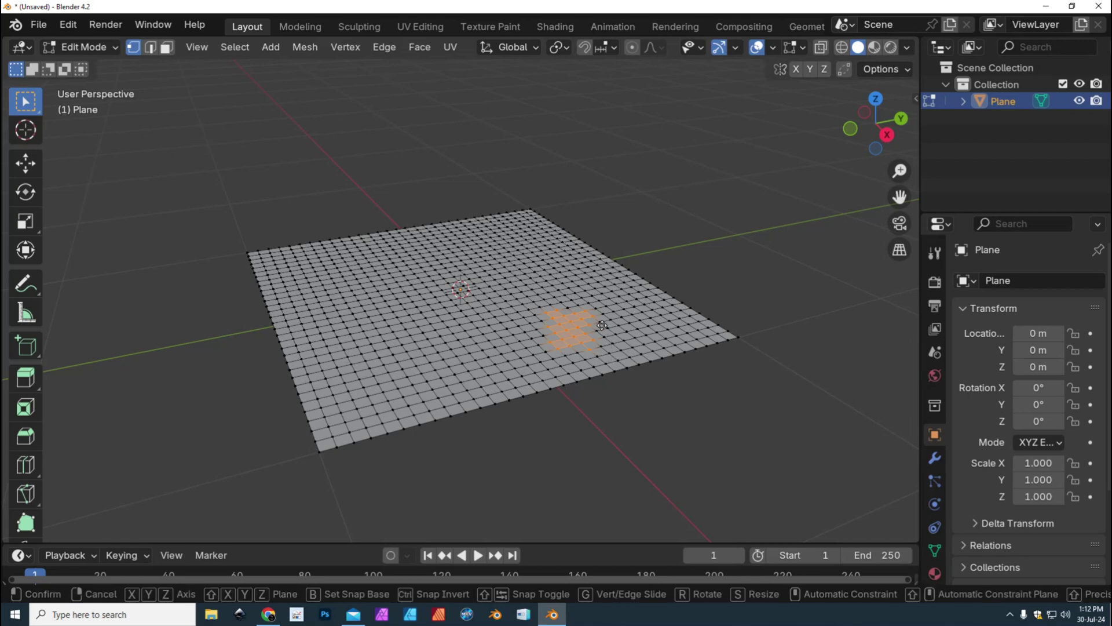
click(608, 226)
middle_drag(632, 421, 637, 430)
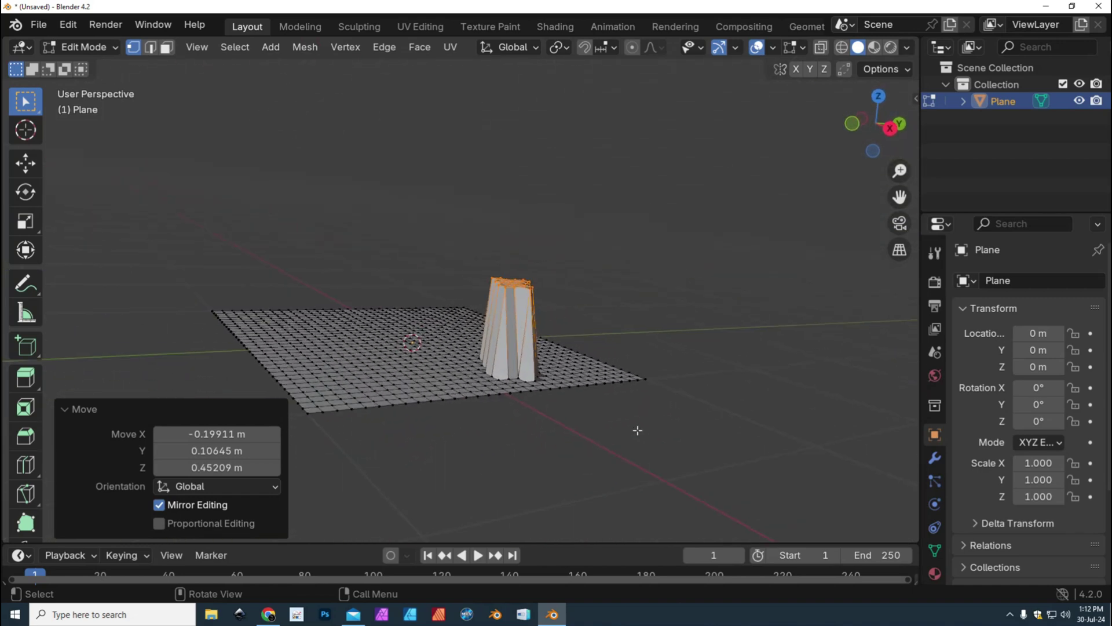
key(ctrl)
key(ctrl+z)
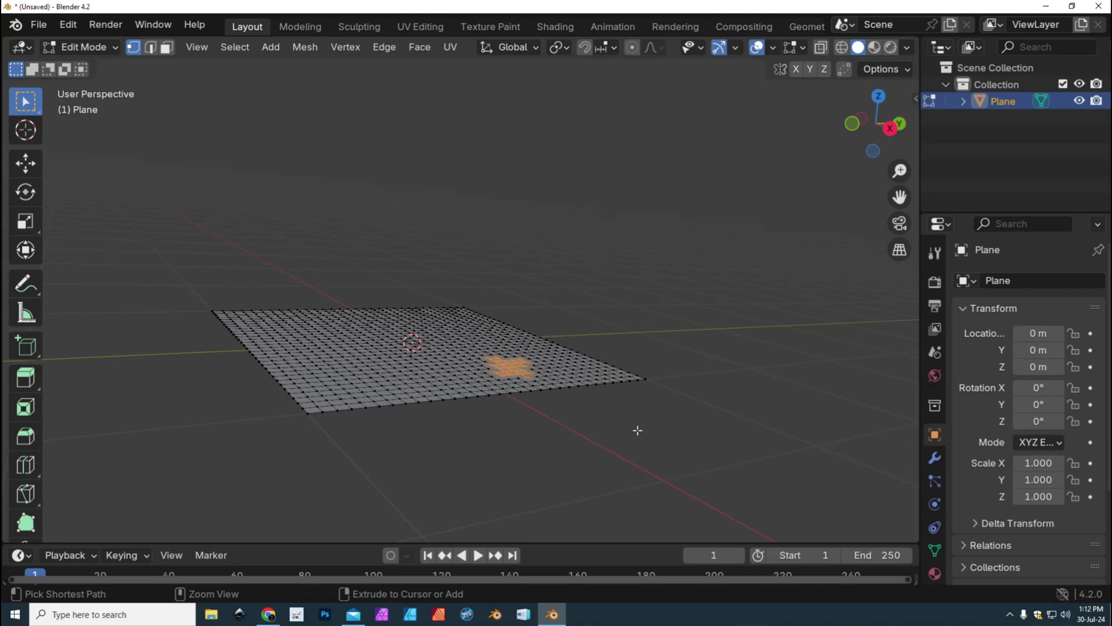
Select the vertices at the flat plane's right corner
middle_drag(614, 416, 614, 414)
middle_drag(578, 309, 579, 309)
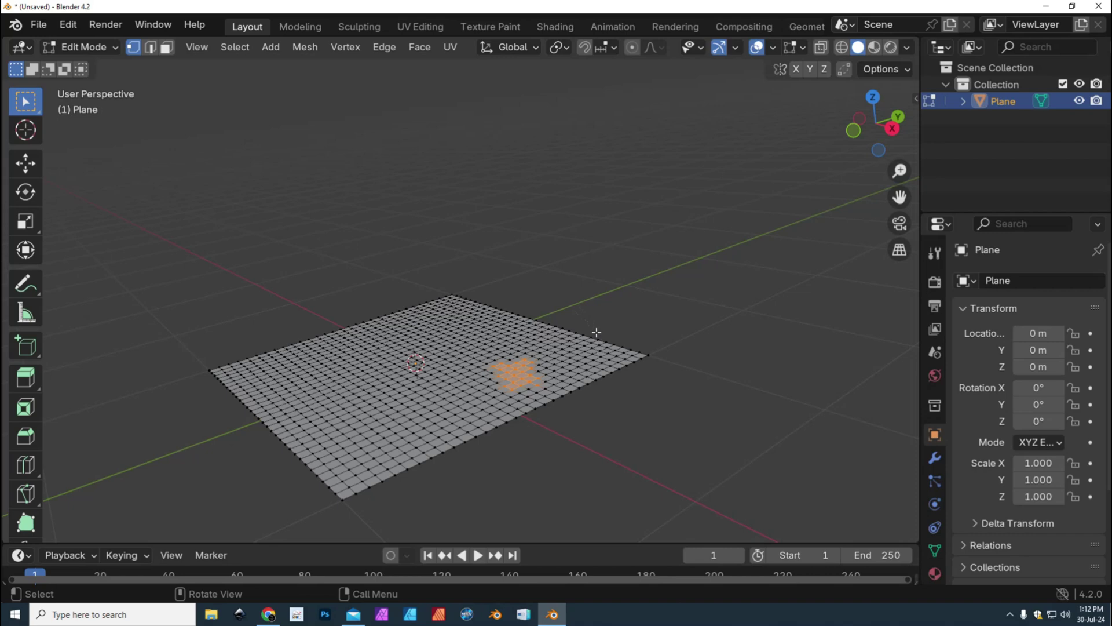
drag(594, 330, 678, 417)
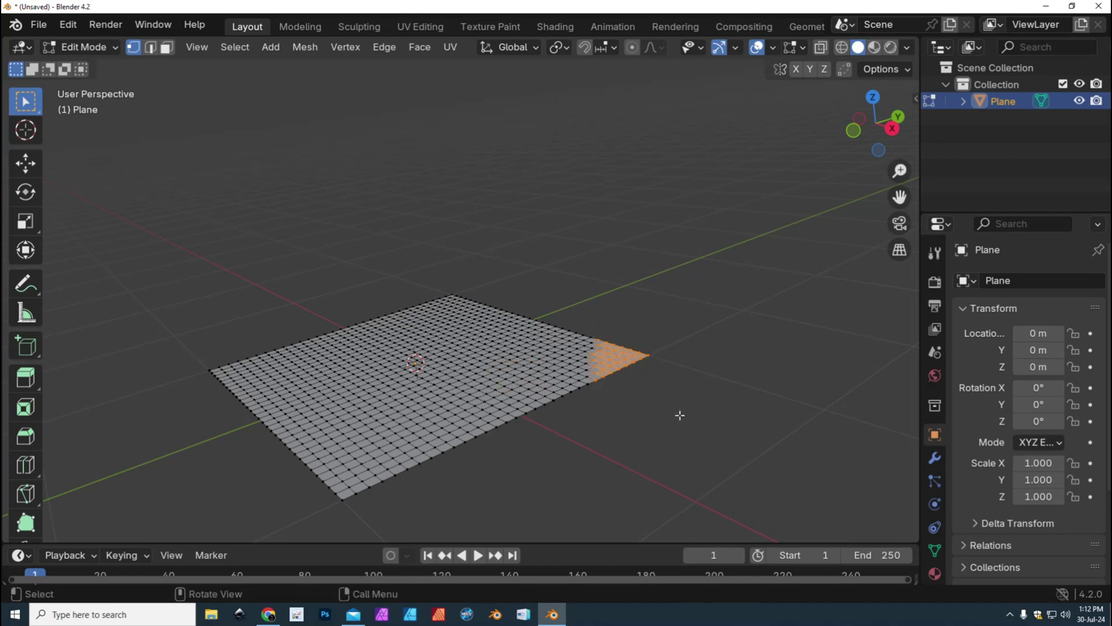
Raise the right corner into a smooth ridge, then start moving a middle vertex
click(632, 48)
key(g)
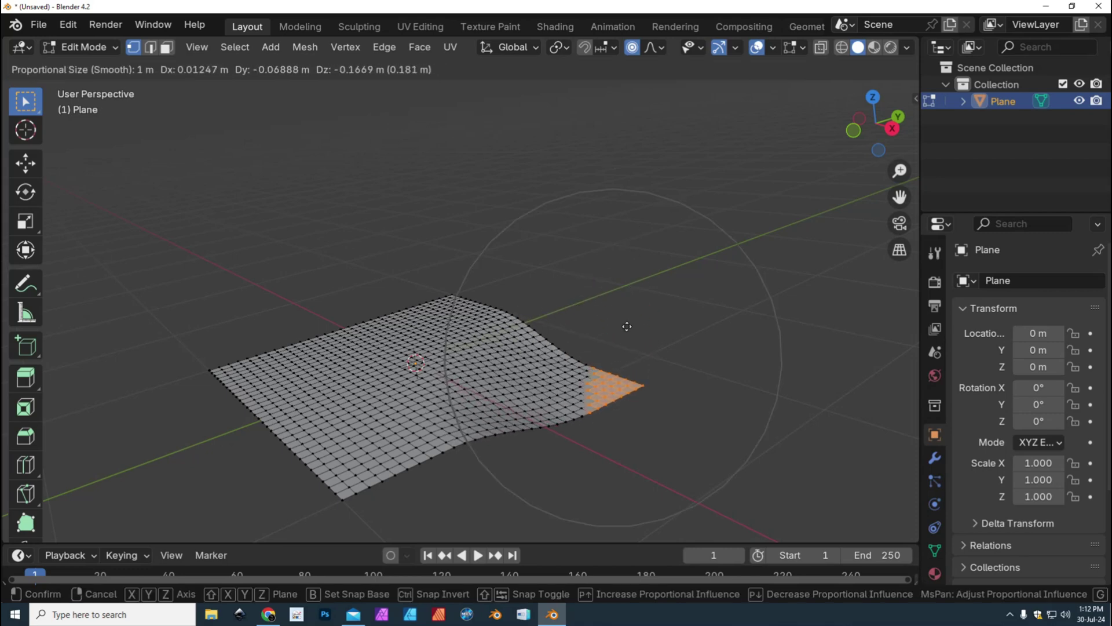
click(626, 234)
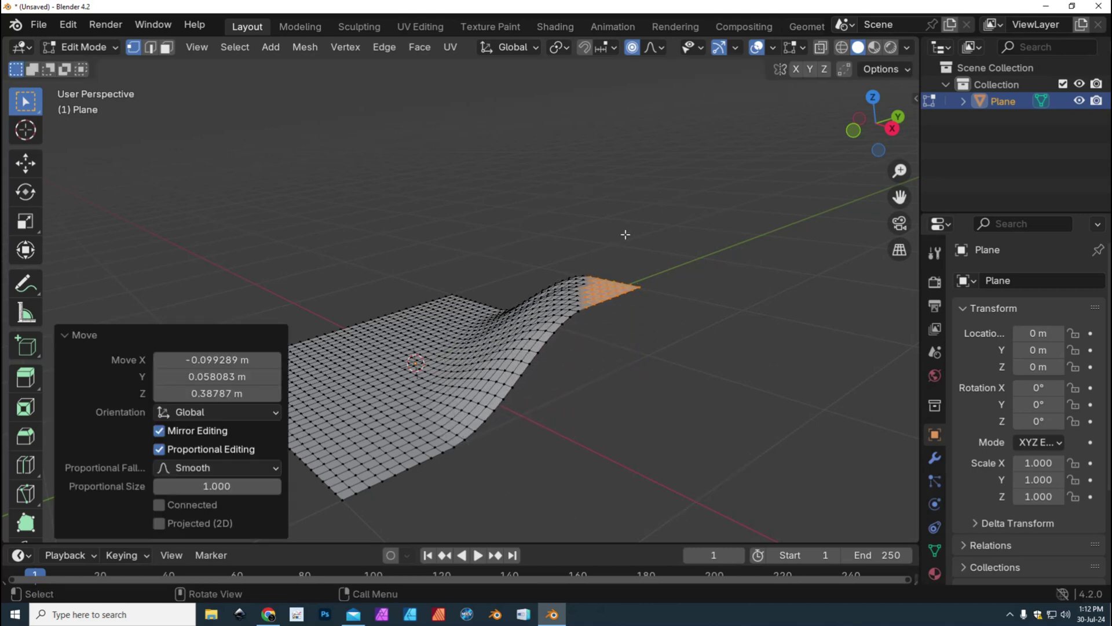
click(454, 329)
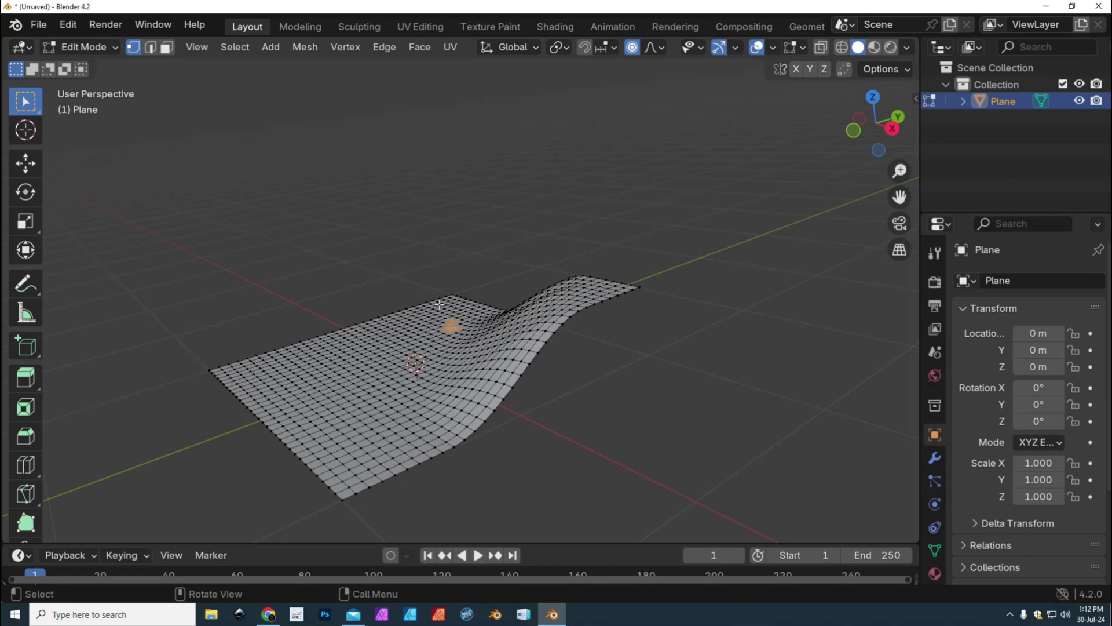
key(g)
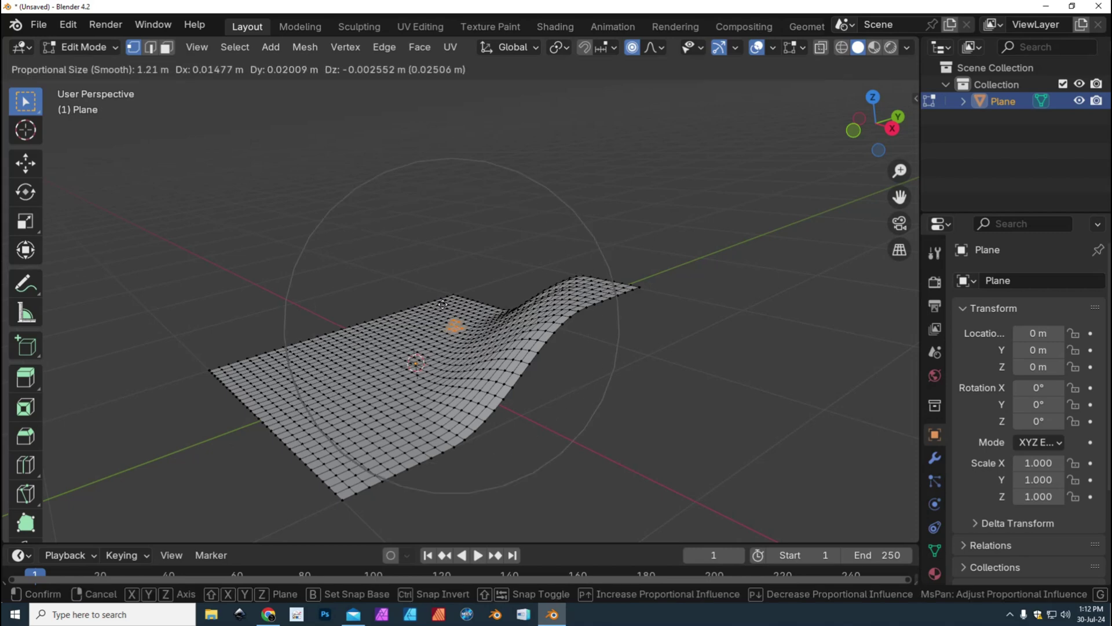
scroll(443, 302, up, 1)
scroll(443, 303, up, 2)
scroll(443, 302, up, 2)
scroll(443, 303, up, 2)
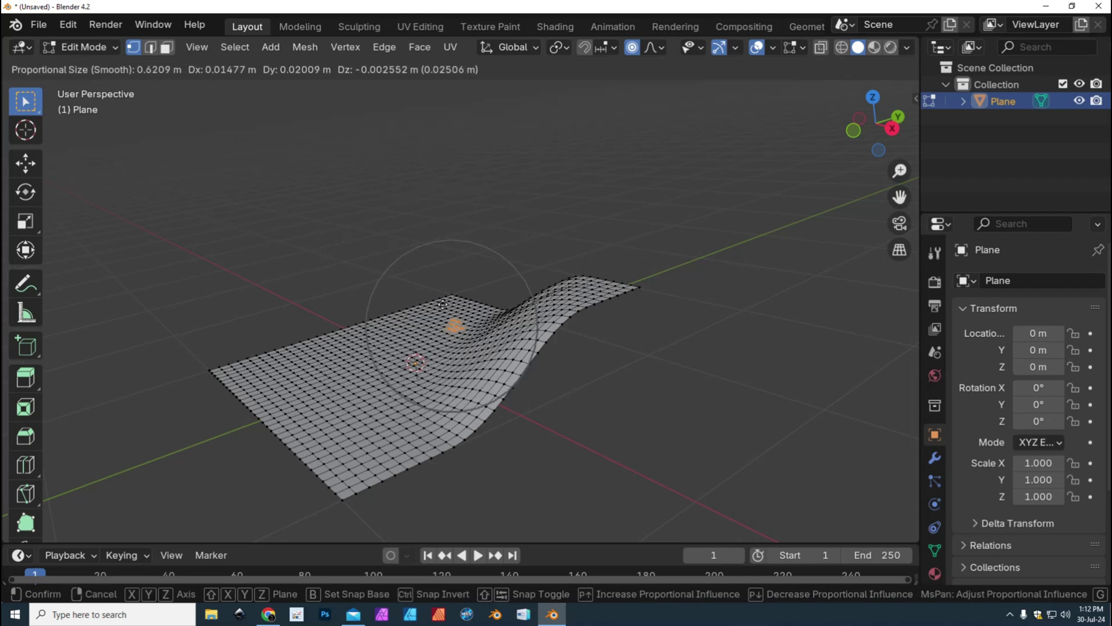
scroll(443, 304, up, 3)
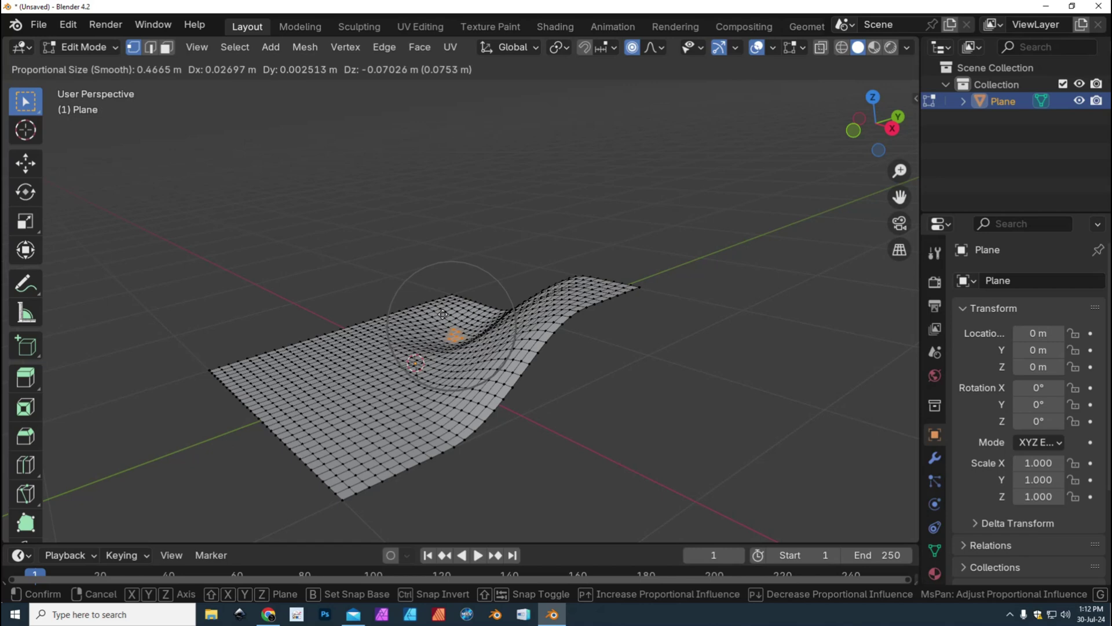
Finish the middle dip, then lower an edge vertex patch with soft falloff
click(443, 314)
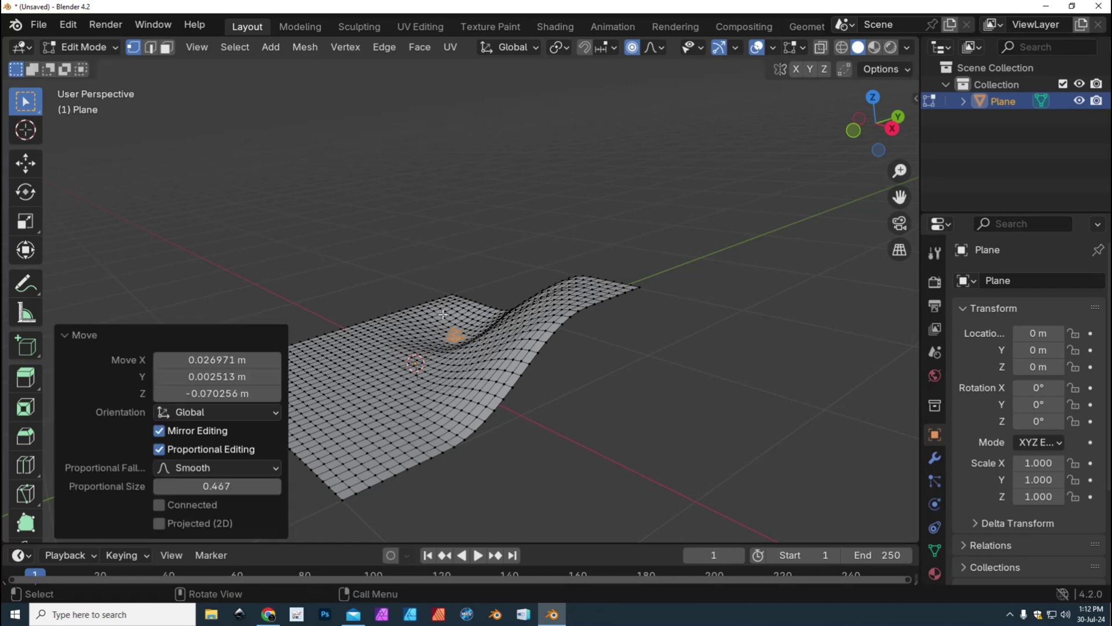
middle_drag(510, 404, 526, 350)
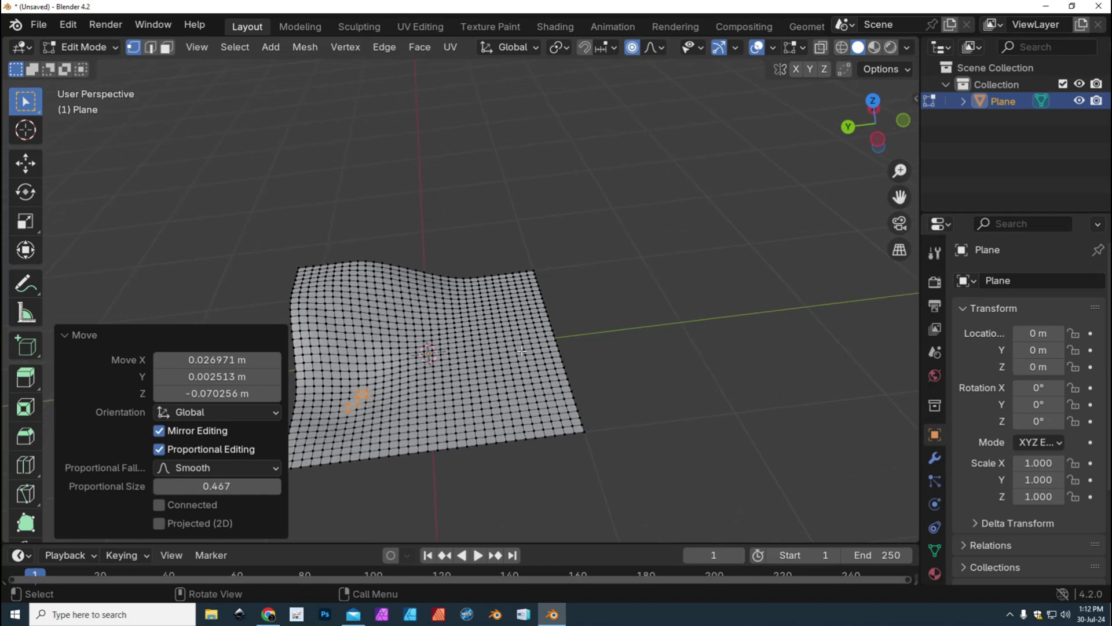
drag(520, 347, 560, 402)
middle_drag(563, 412, 572, 409)
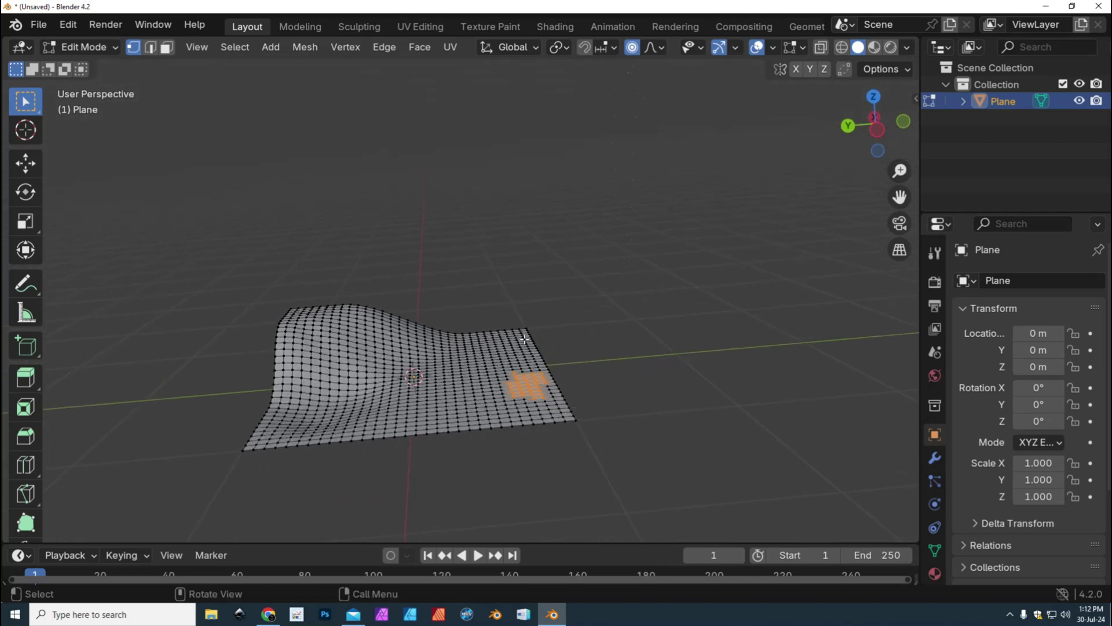
key(g)
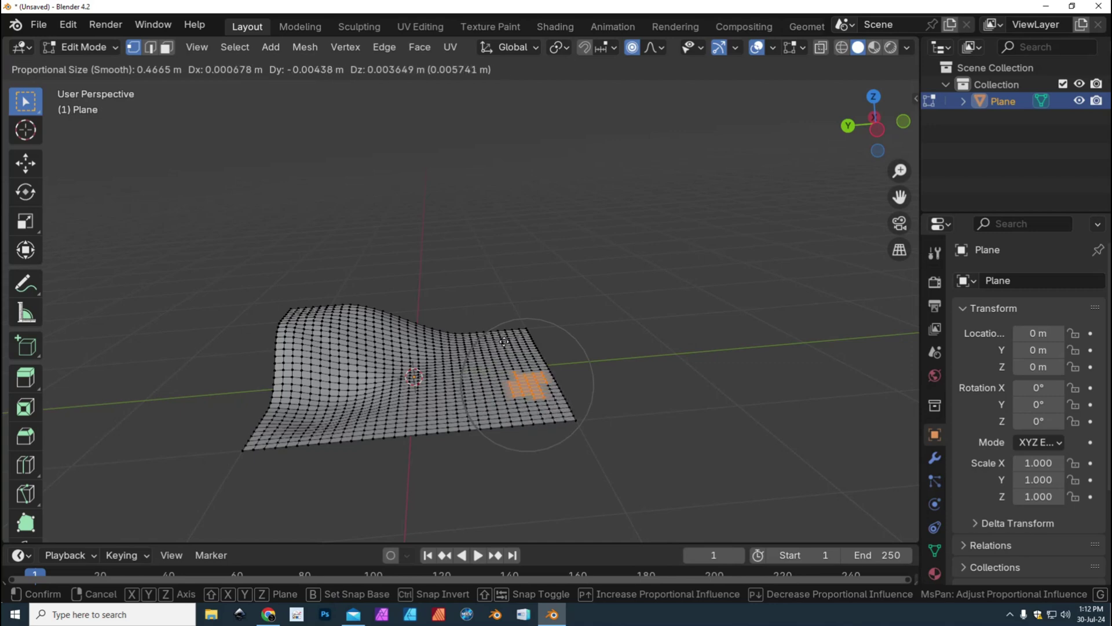
scroll(504, 342, down, 2)
scroll(504, 342, down, 2)
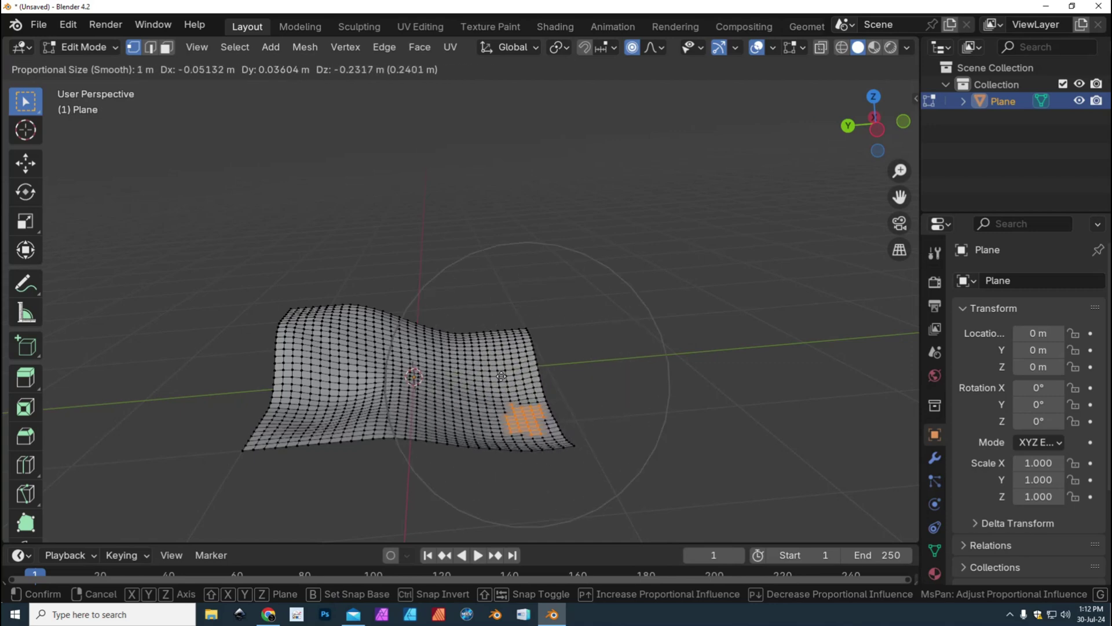
click(502, 376)
middle_drag(614, 347, 621, 333)
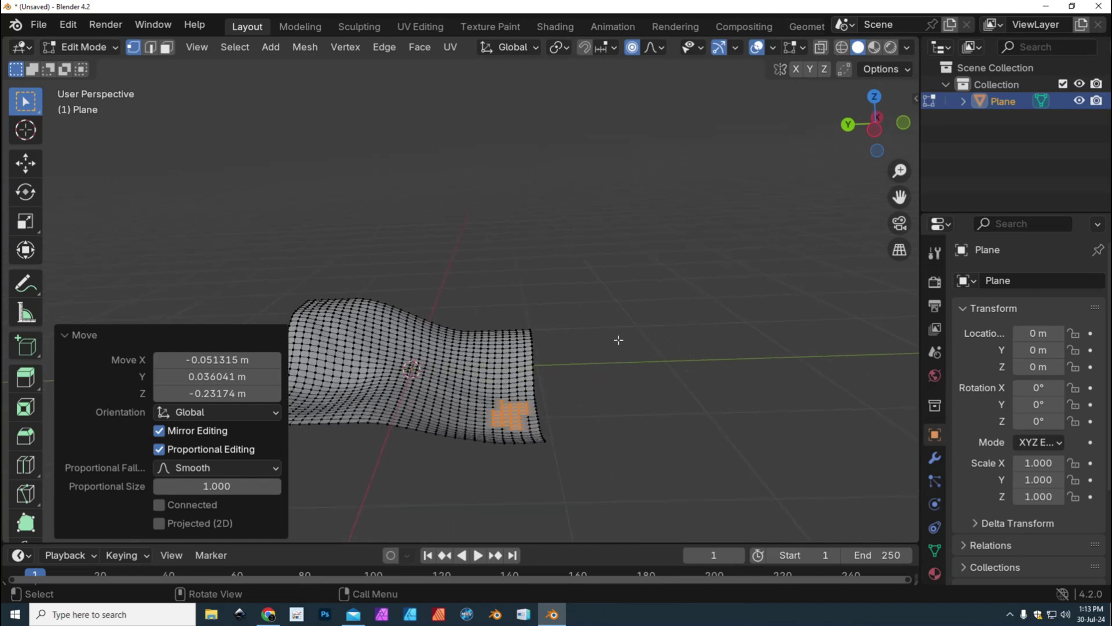
scroll(620, 334, up, 1)
scroll(621, 333, up, 3)
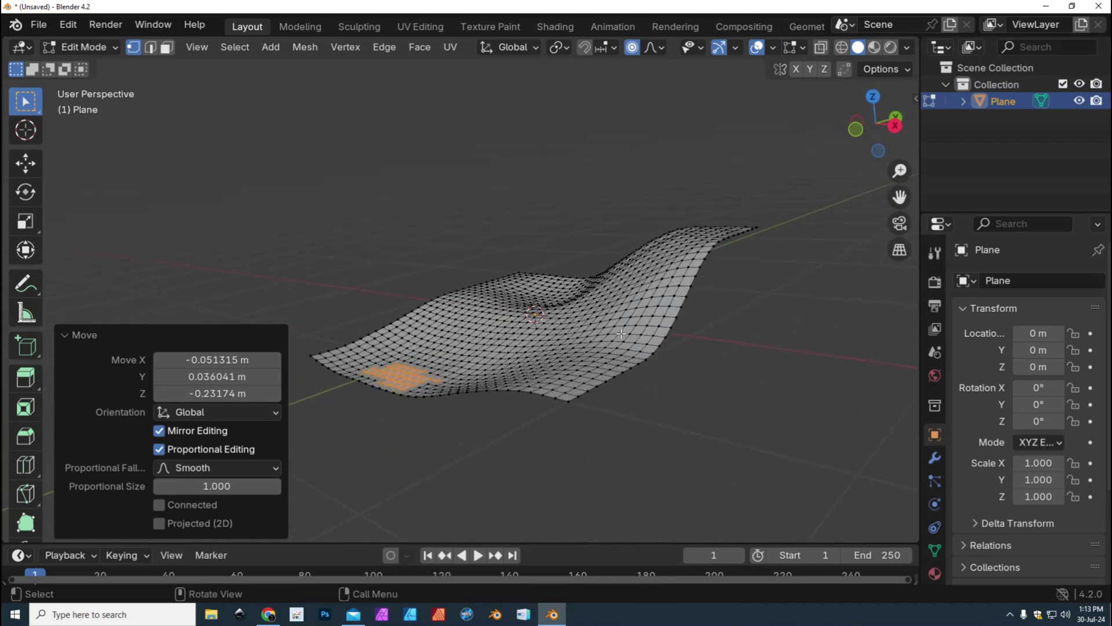
scroll(621, 334, up, 3)
scroll(621, 332, up, 3)
middle_drag(621, 333, 620, 333)
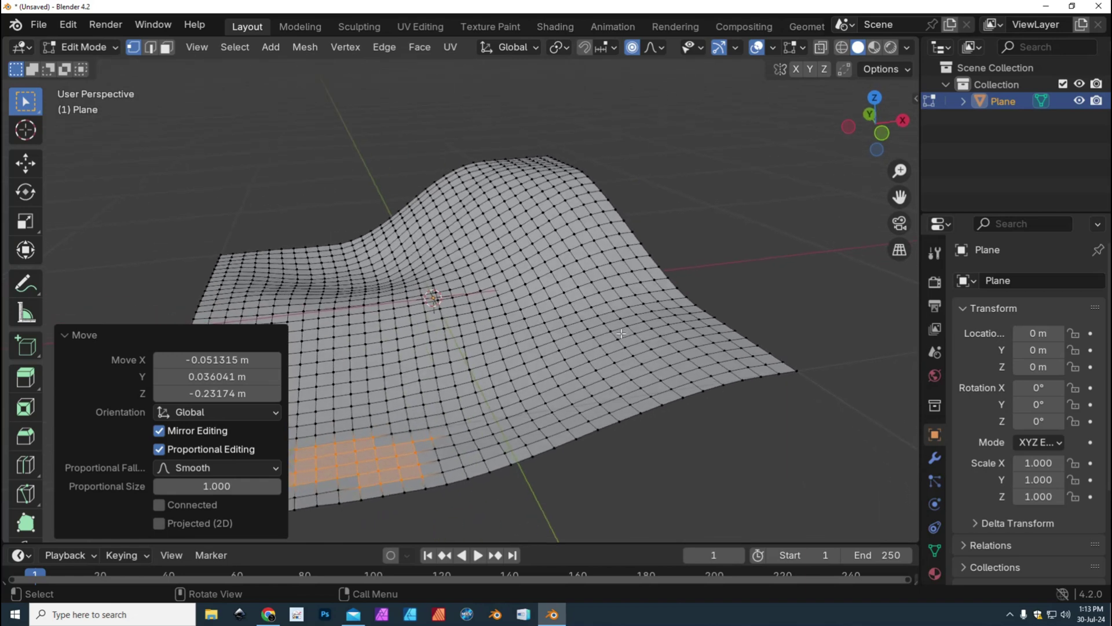
scroll(621, 334, down, 2)
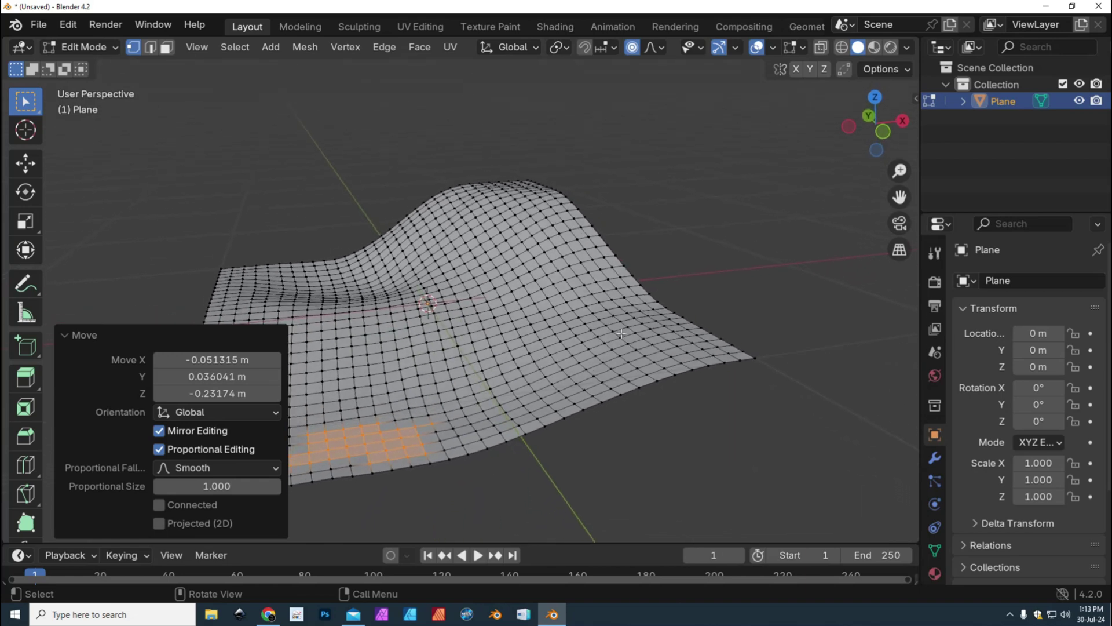
scroll(621, 333, down, 2)
middle_drag(621, 333, 621, 333)
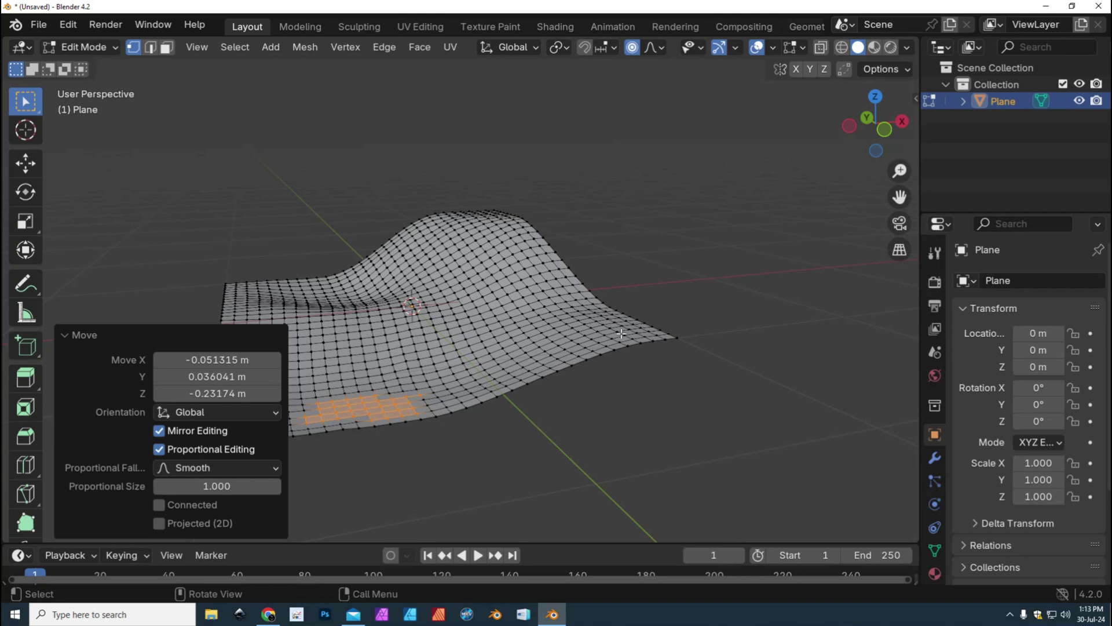
middle_drag(622, 333, 622, 333)
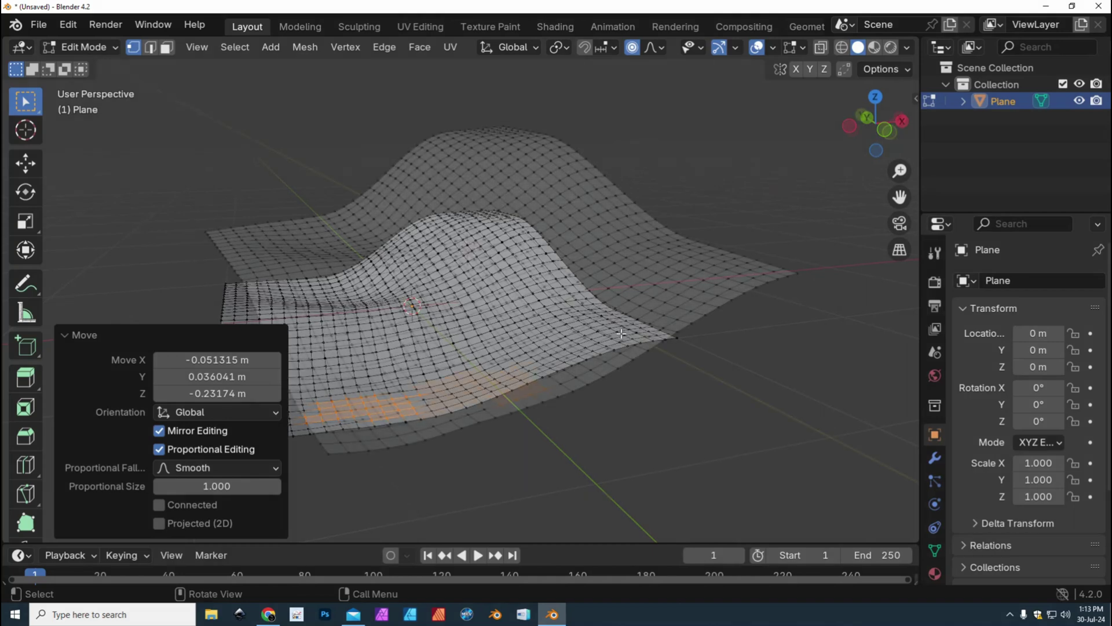